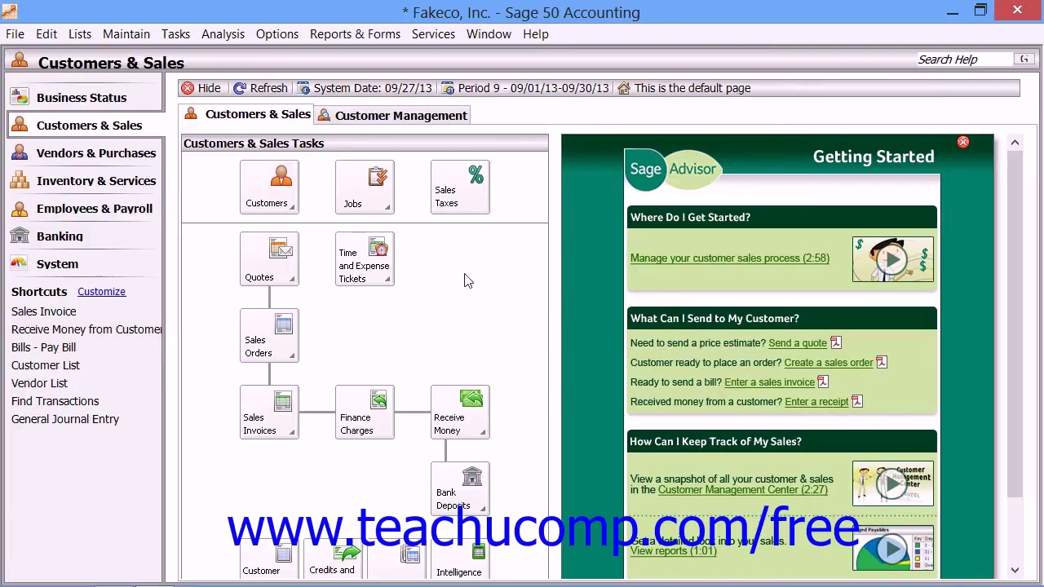
Step: Open Maintain > Chart of Accounts and show the Account ID lookup list
{"action": "left_click", "coordinate": [131, 35]}
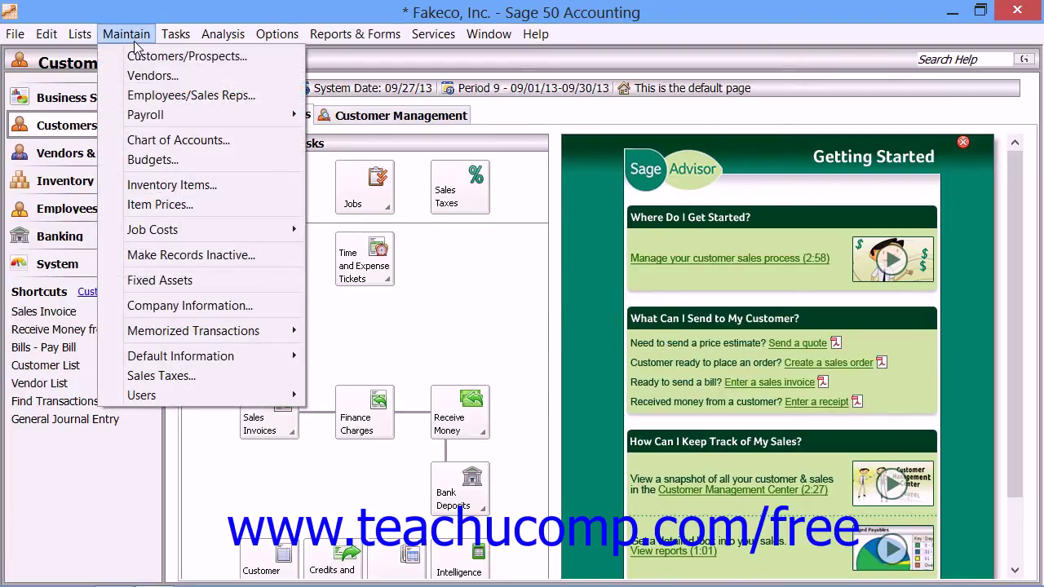
{"action": "left_click", "coordinate": [155, 141]}
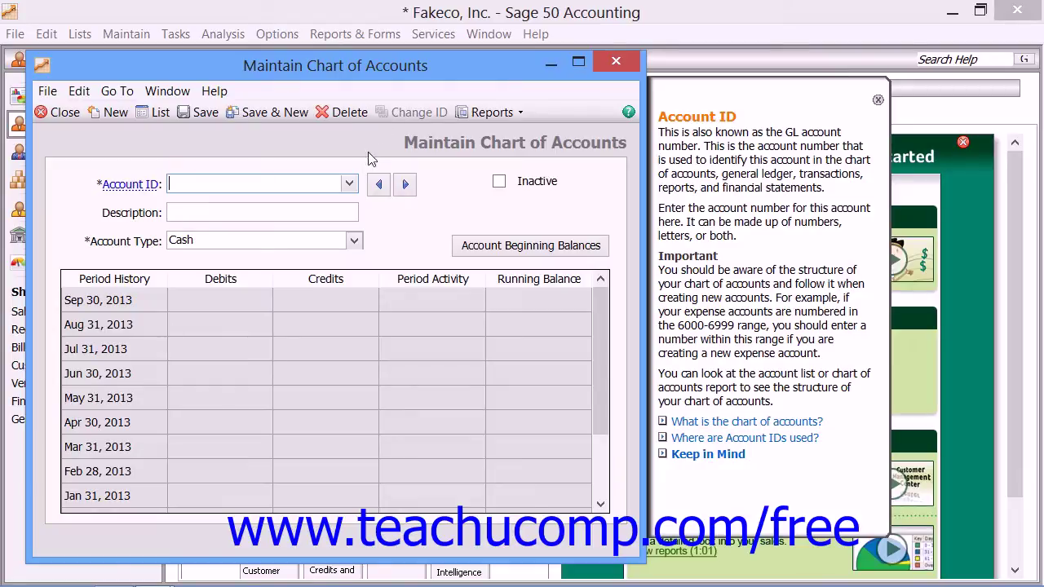
{"action": "left_click", "coordinate": [350, 185]}
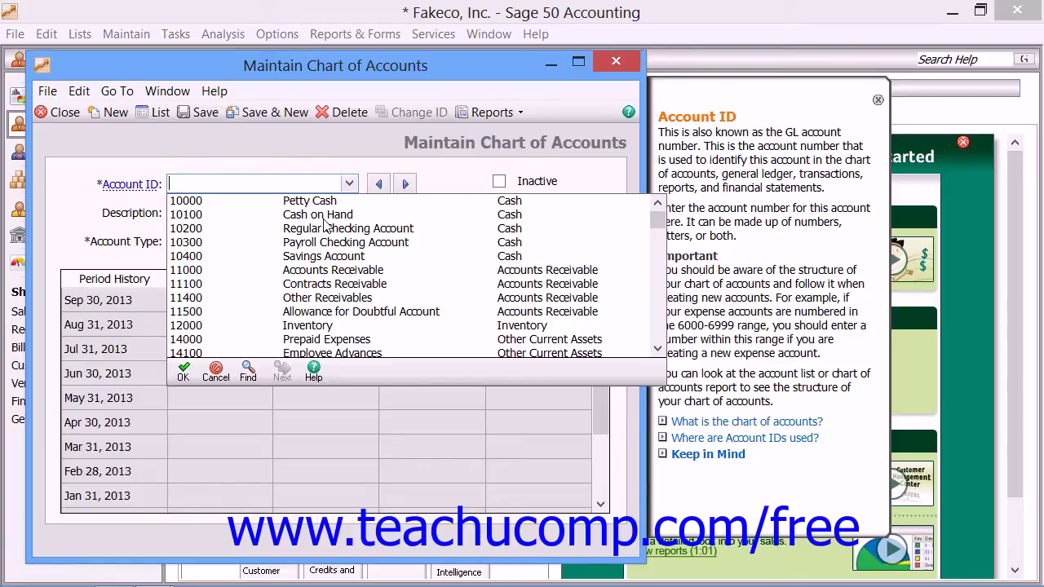
Step: Load account 10100 Cash on Hand, then switch to 10200 Regular Checking Account
{"action": "left_click", "coordinate": [326, 216]}
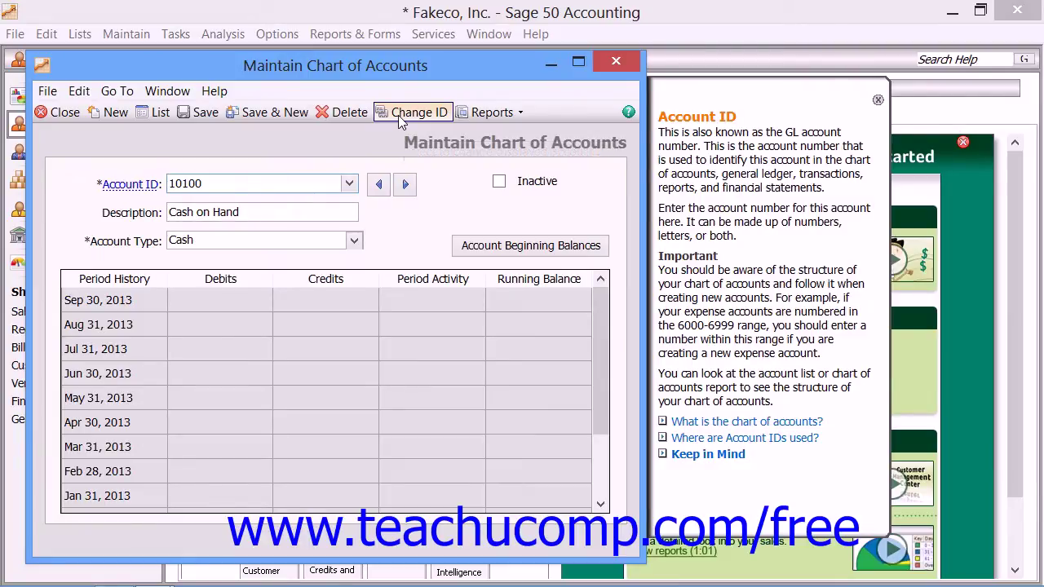
{"action": "left_click", "coordinate": [291, 212]}
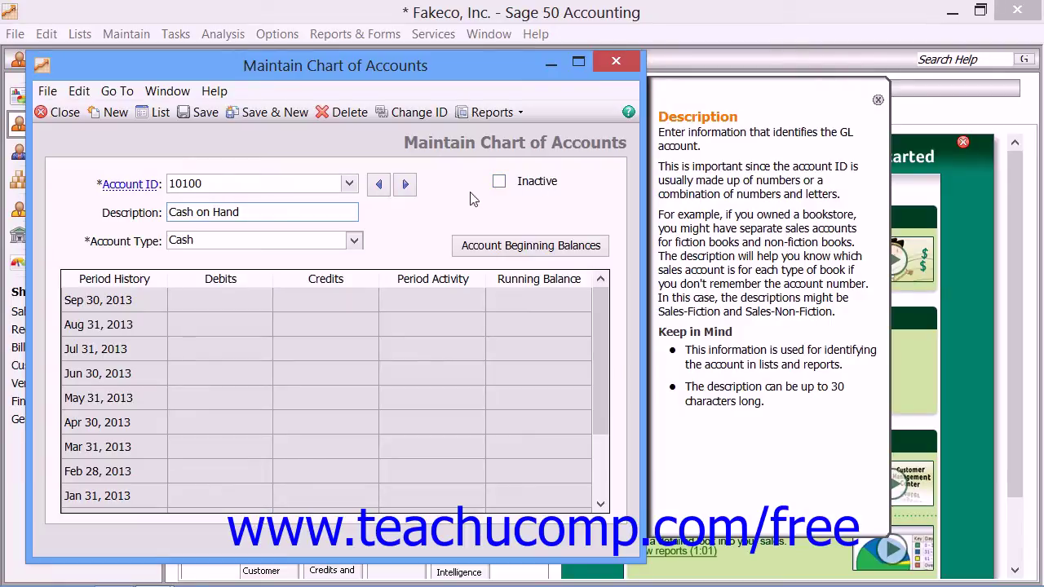
{"action": "left_click", "coordinate": [349, 183]}
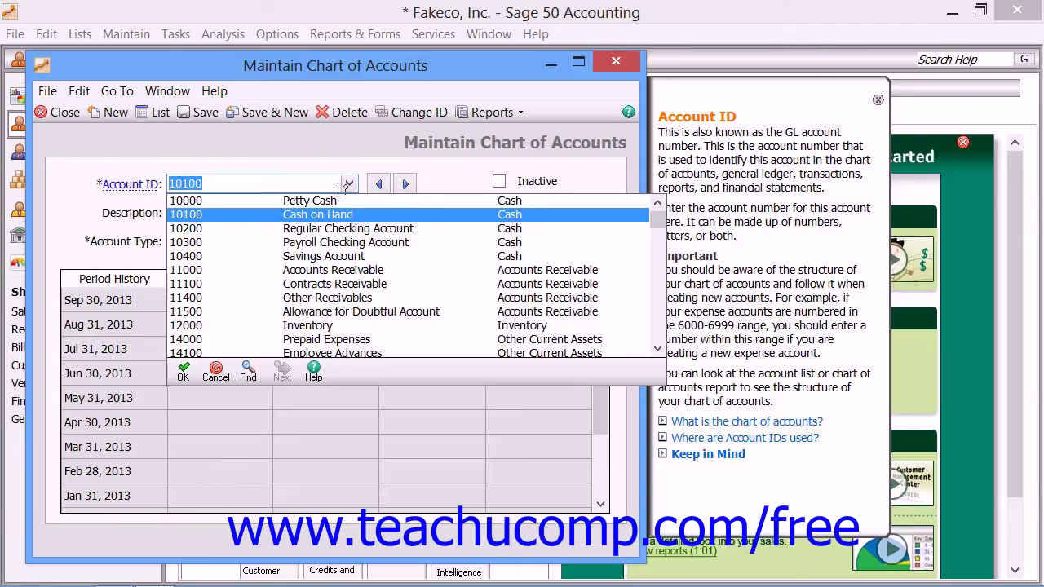
{"action": "left_click", "coordinate": [343, 228]}
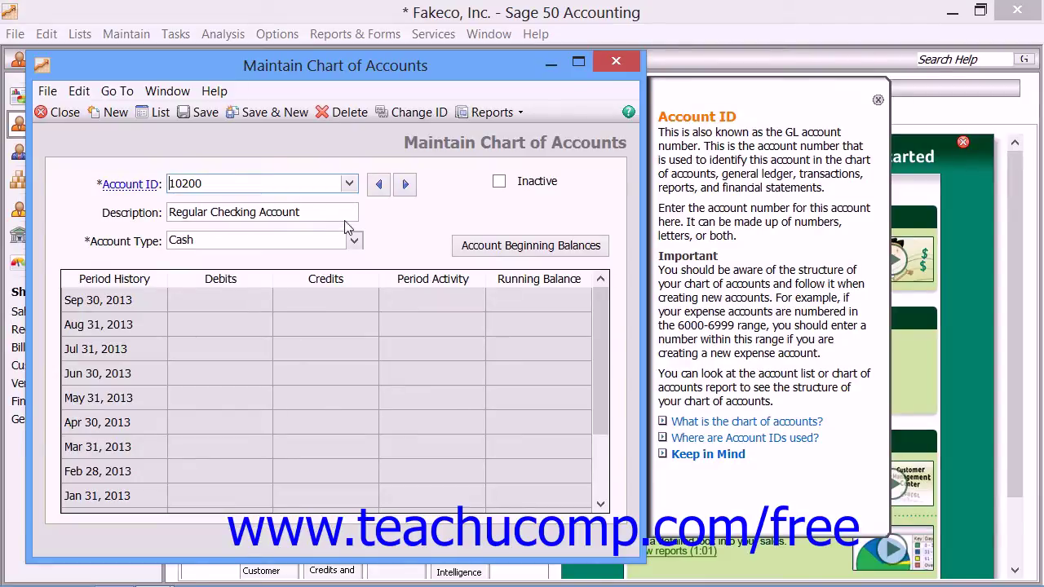
Step: View and close the full Account List, then close the Account ID help panel
{"action": "left_click", "coordinate": [161, 112]}
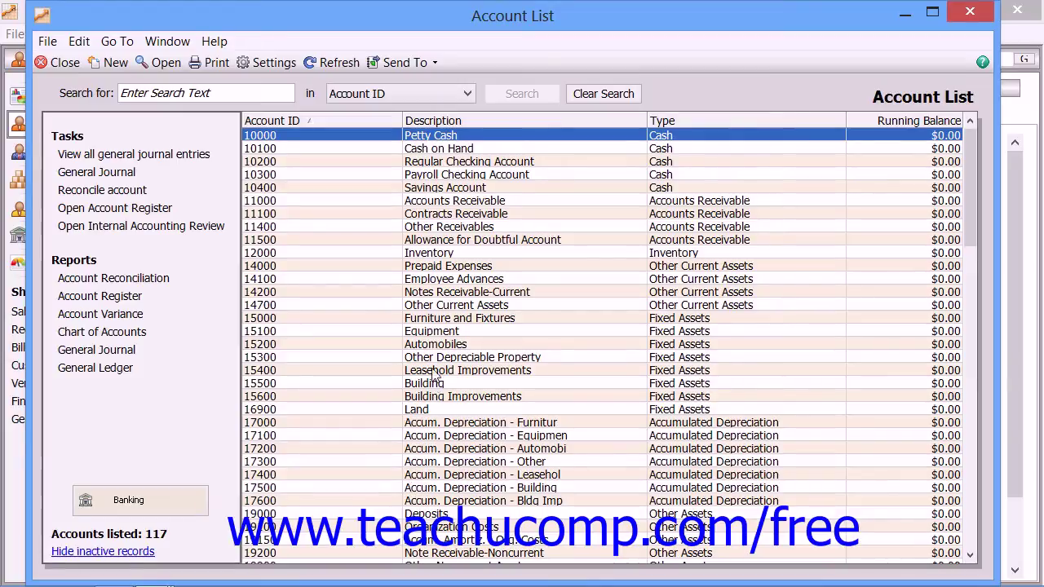
{"action": "left_click", "coordinate": [970, 11]}
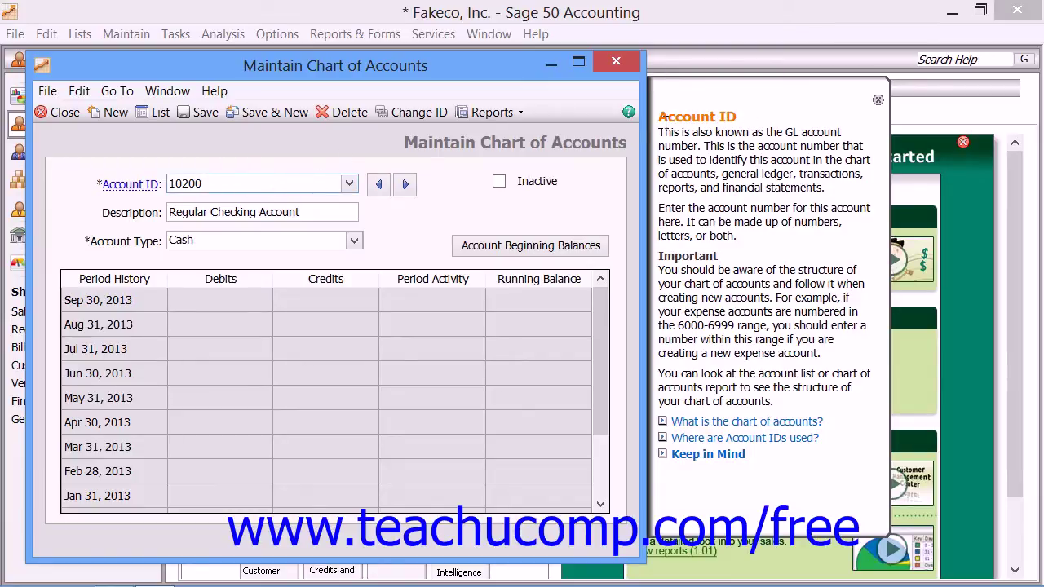
{"action": "left_click", "coordinate": [877, 103]}
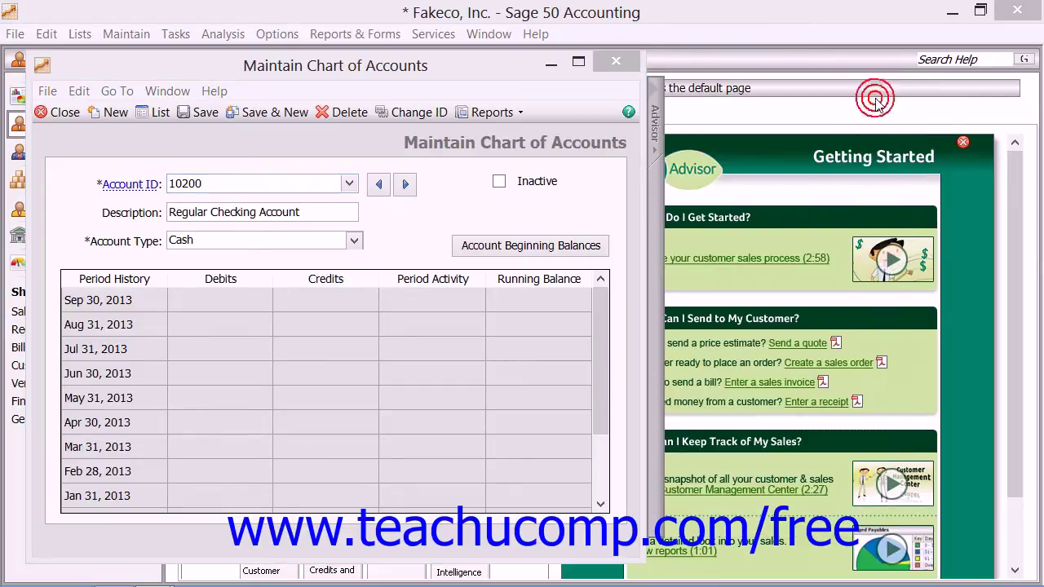
Step: Reopen the Advisor help panel and review the Account ID, Description and Account Type fields
{"action": "left_click", "coordinate": [655, 151]}
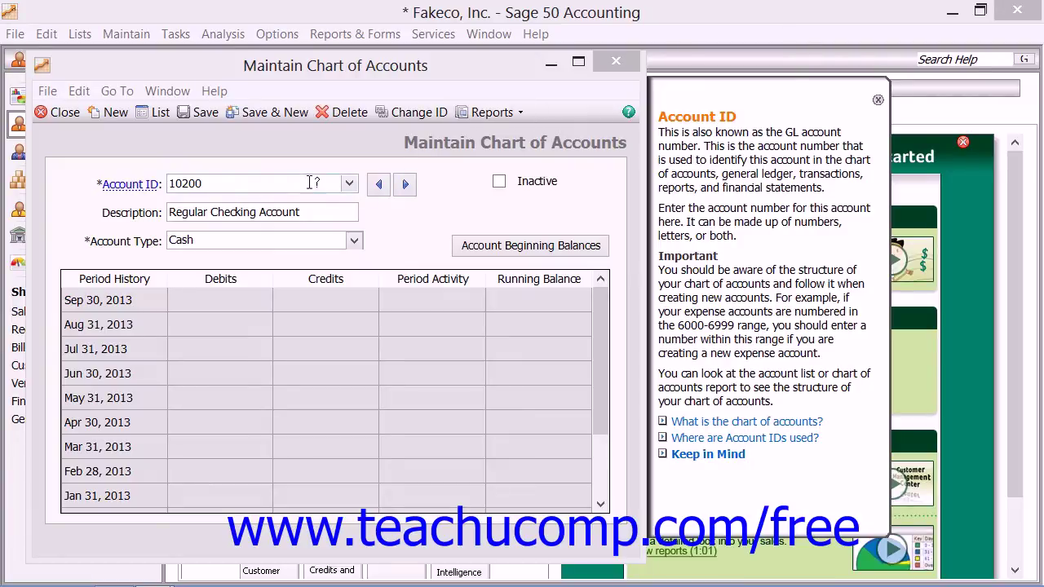
{"action": "left_click", "coordinate": [238, 187]}
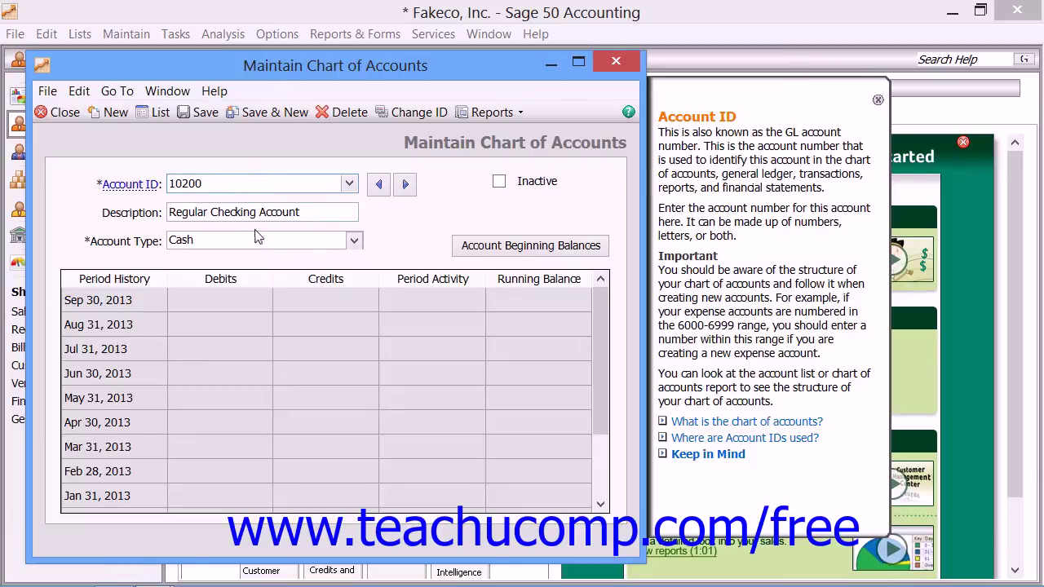
{"action": "left_click", "coordinate": [259, 212]}
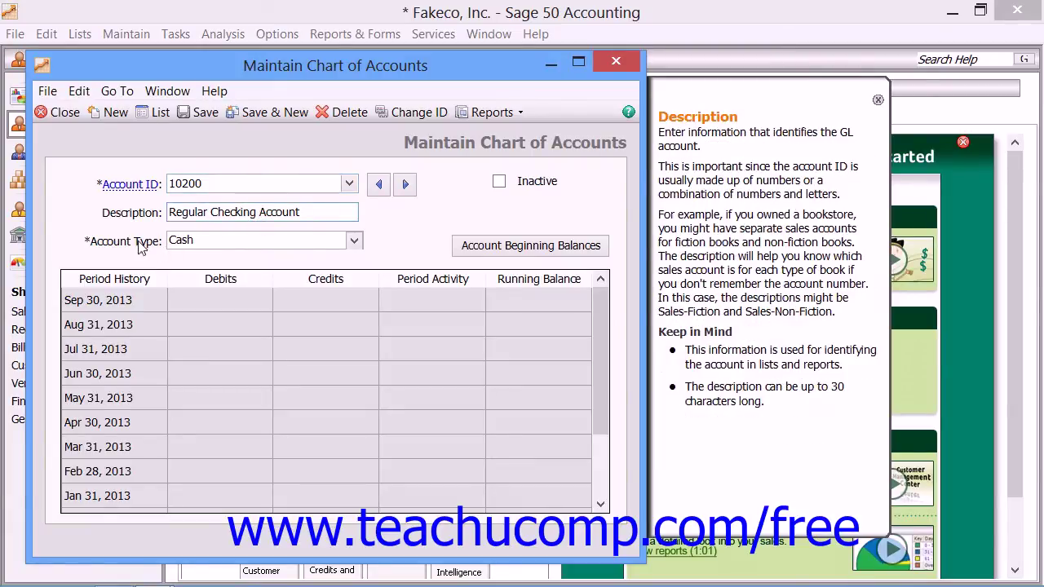
{"action": "left_click", "coordinate": [137, 243]}
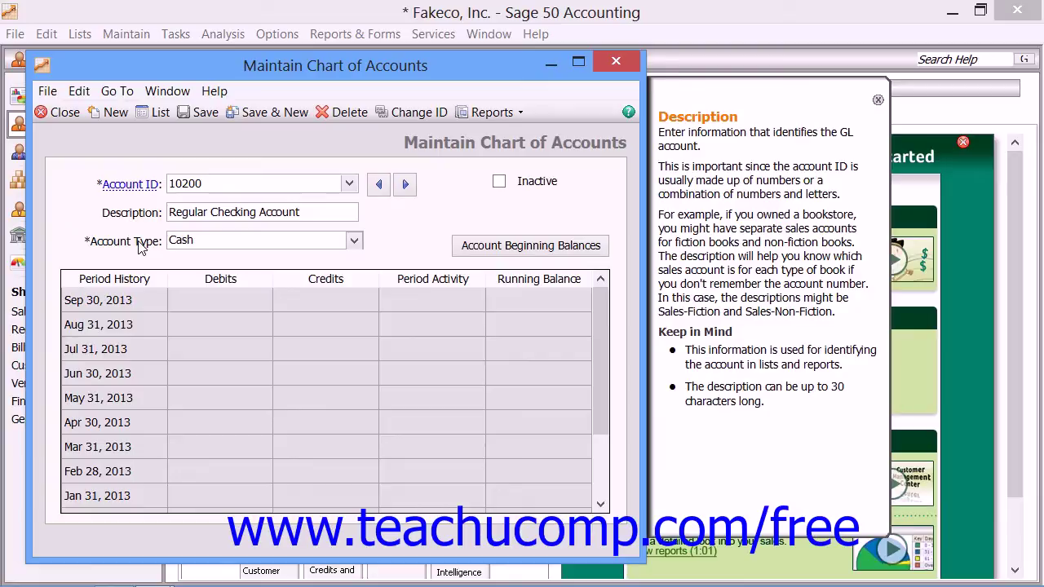
{"action": "left_click", "coordinate": [247, 183]}
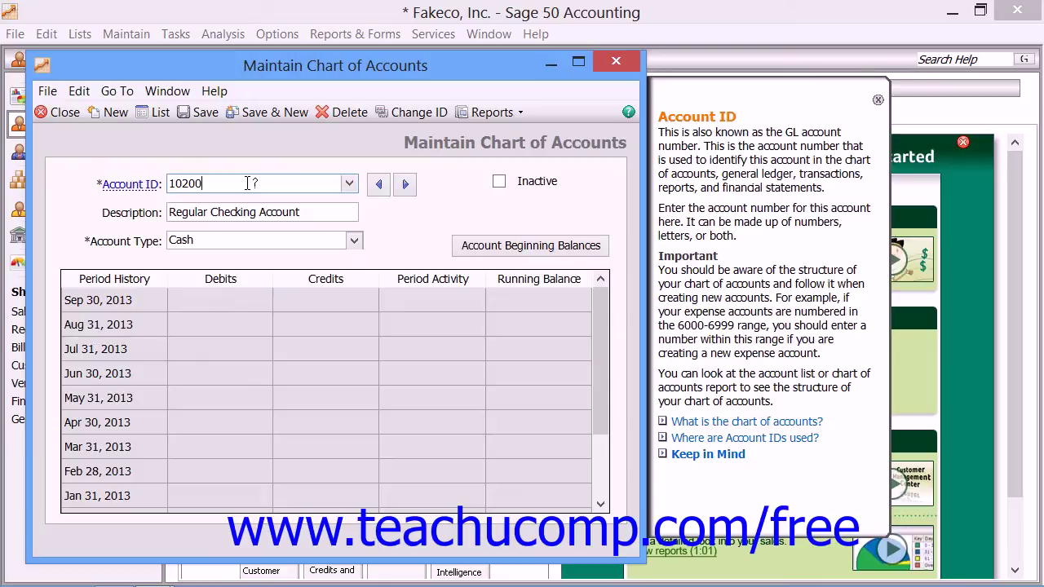
{"action": "left_click", "coordinate": [349, 184]}
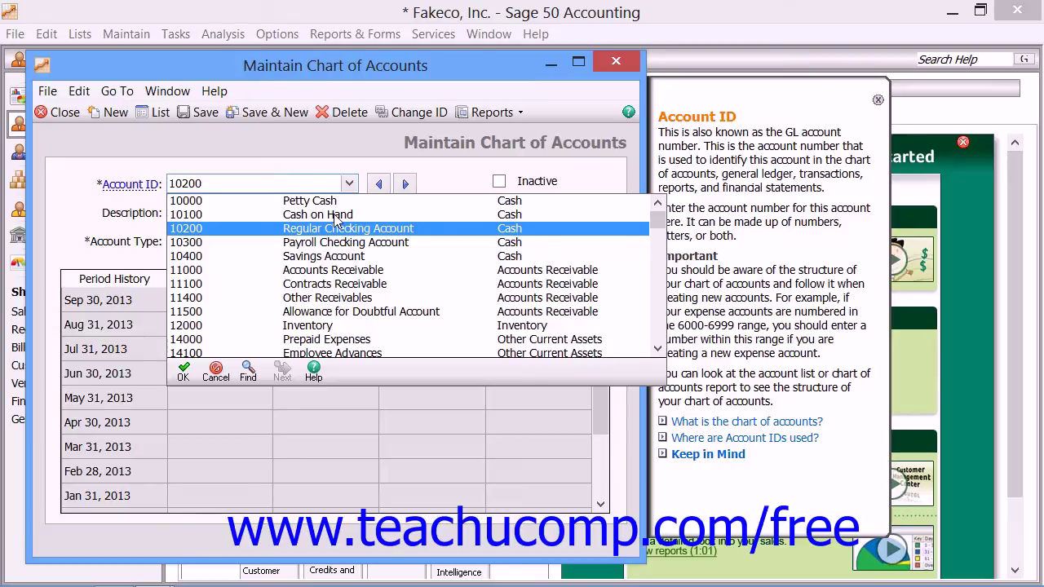
Step: Select 20000 Accounts Payable from the Account ID lookup list
{"action": "scroll", "coordinate": [273, 285], "scroll_direction": "down", "scroll_amount": 10}
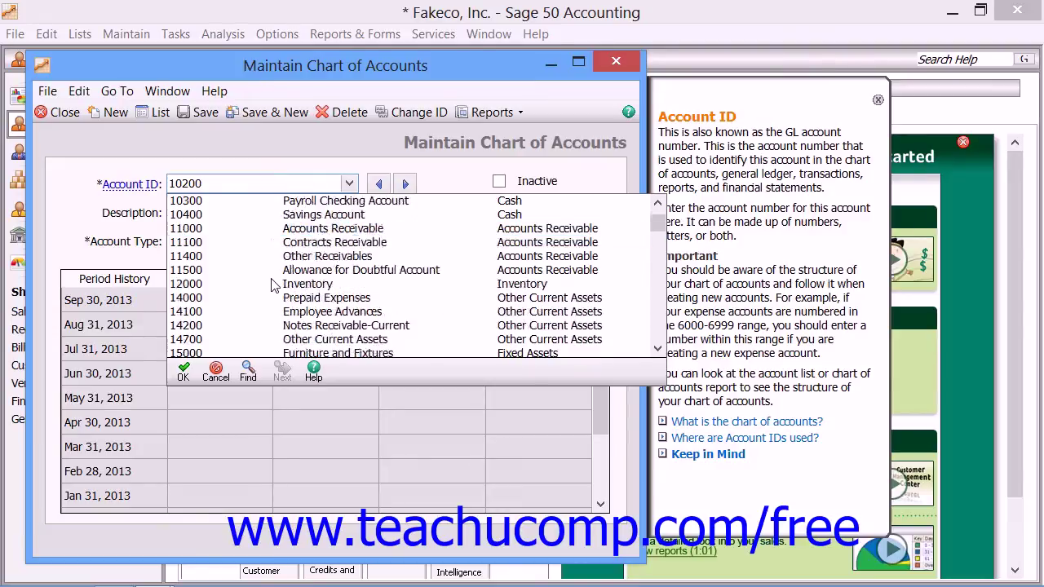
{"action": "scroll", "coordinate": [273, 285], "scroll_direction": "down", "scroll_amount": 3}
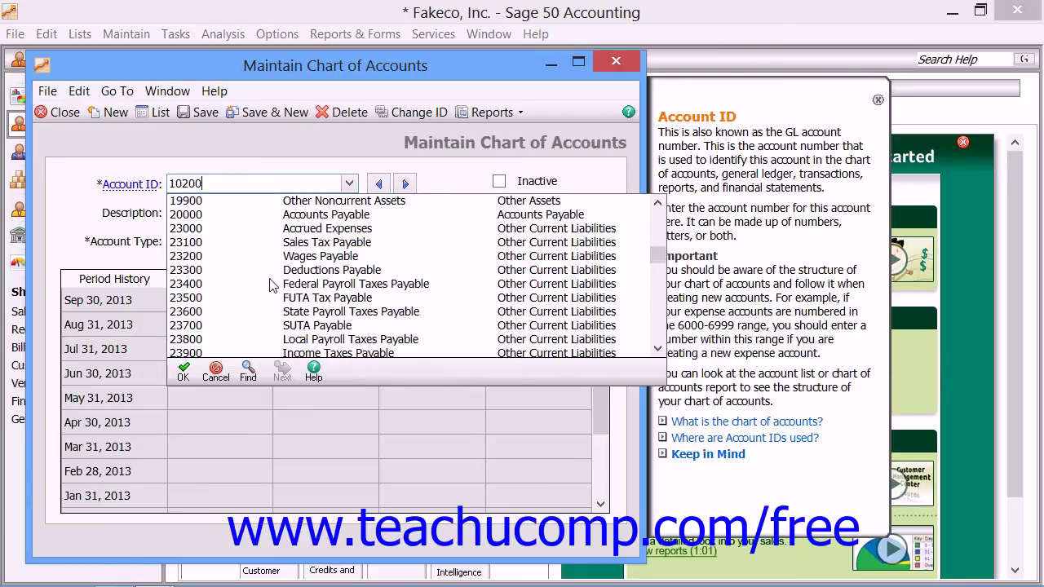
{"action": "left_click", "coordinate": [197, 215]}
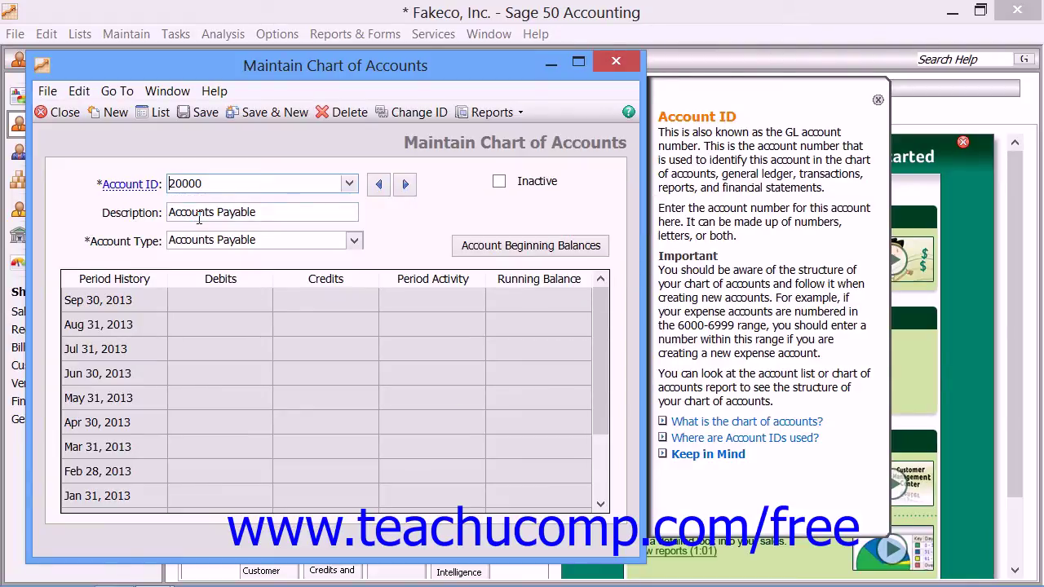
Step: Browse the full account lookup list, then cancel it, keeping account 20000 loaded
{"action": "left_click", "coordinate": [348, 183]}
{"action": "scroll", "coordinate": [373, 281], "scroll_direction": "down", "scroll_amount": 2}
{"action": "scroll", "coordinate": [373, 282], "scroll_direction": "down", "scroll_amount": 6}
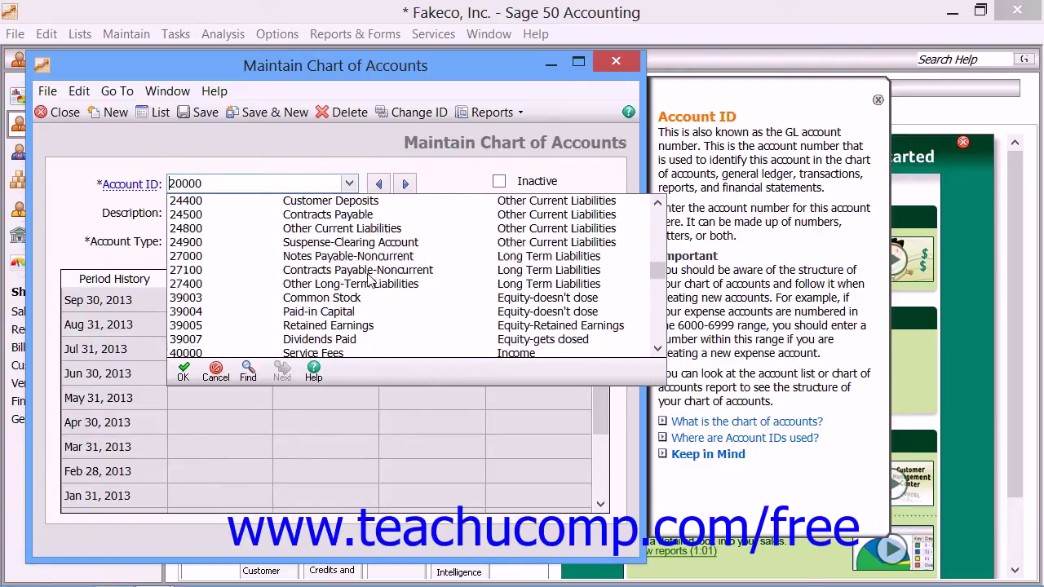
{"action": "scroll", "coordinate": [369, 281], "scroll_direction": "down", "scroll_amount": 1}
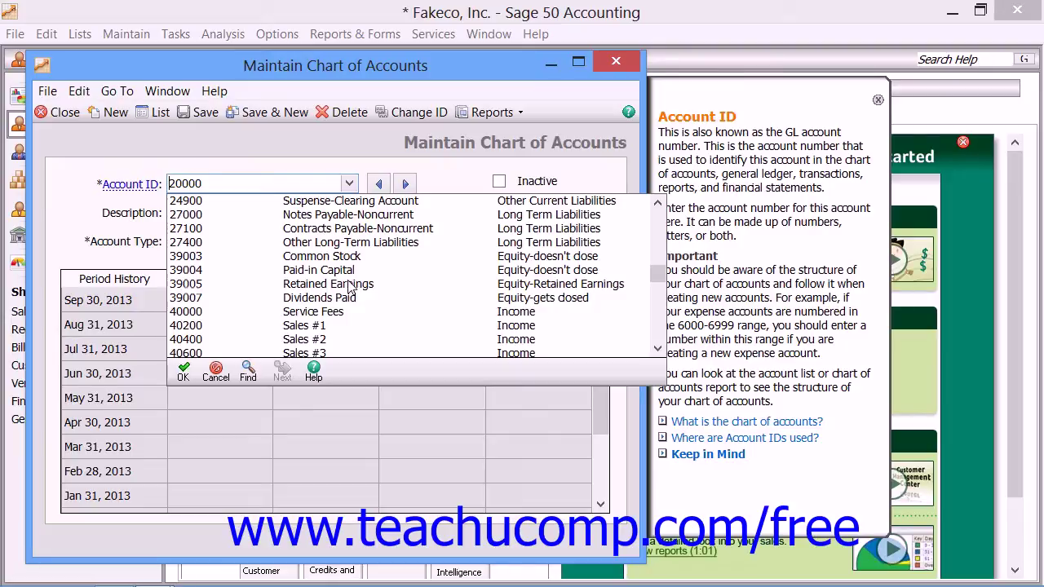
{"action": "scroll", "coordinate": [351, 285], "scroll_direction": "down", "scroll_amount": 1}
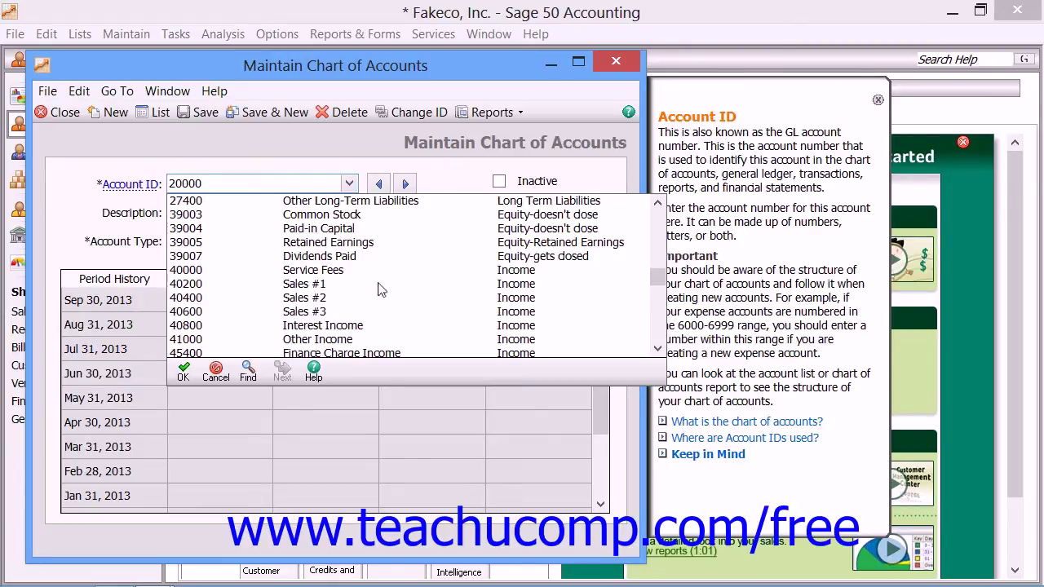
{"action": "scroll", "coordinate": [379, 289], "scroll_direction": "down", "scroll_amount": 4}
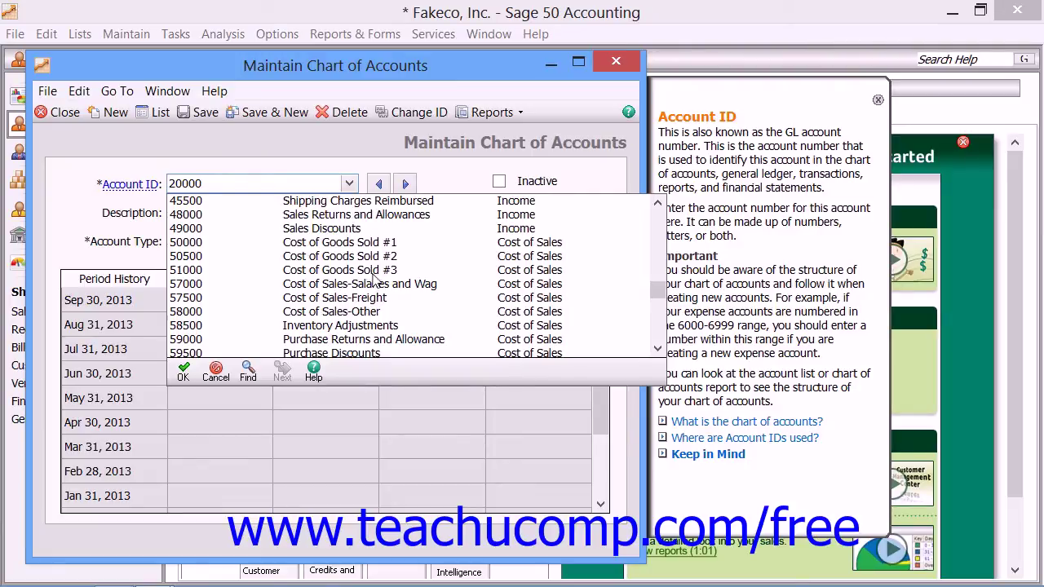
{"action": "scroll", "coordinate": [374, 280], "scroll_direction": "down", "scroll_amount": 6}
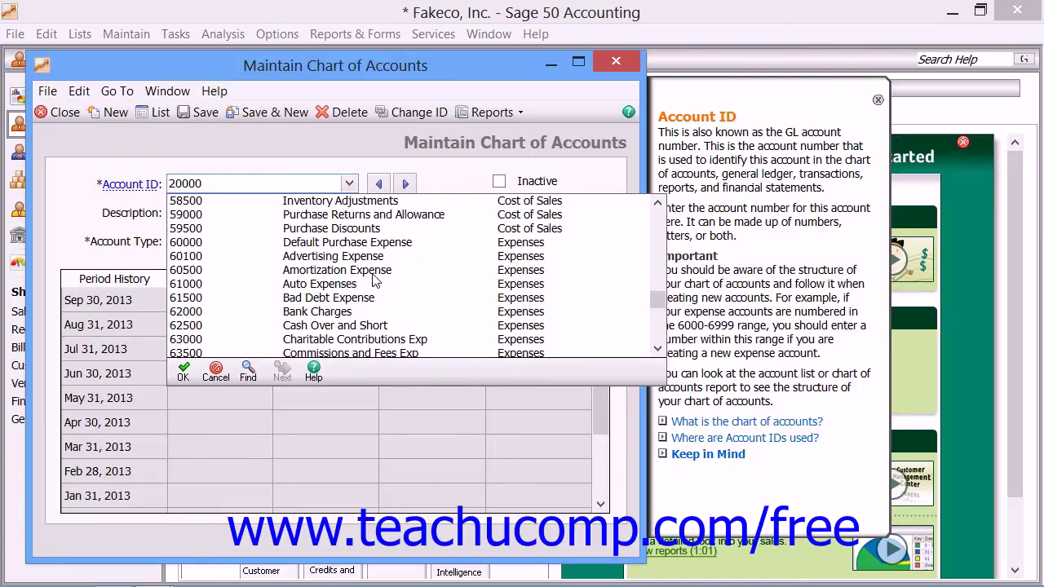
{"action": "scroll", "coordinate": [374, 280], "scroll_direction": "down", "scroll_amount": 7}
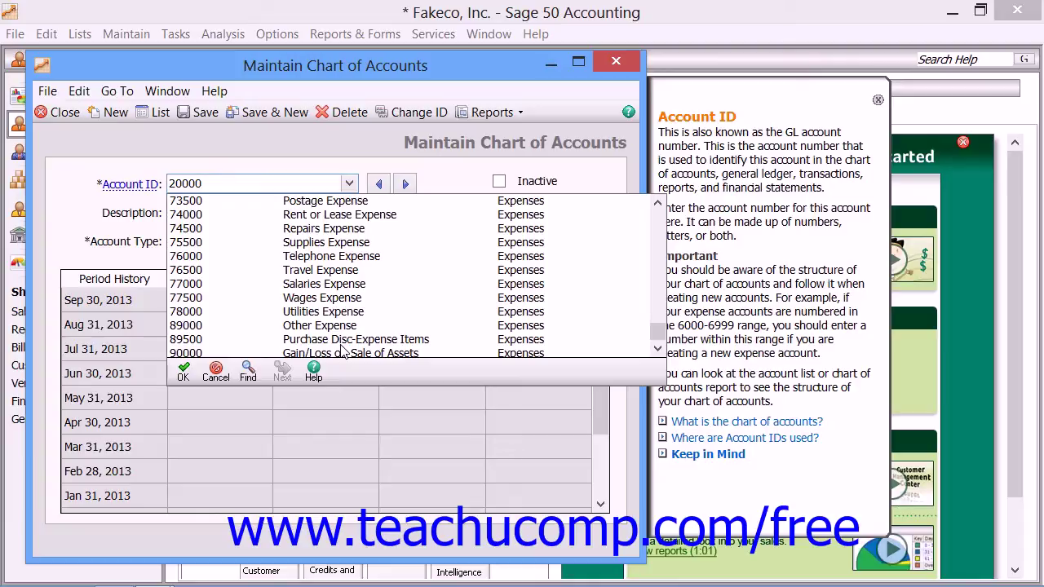
{"action": "left_click", "coordinate": [68, 177]}
{"action": "left_click", "coordinate": [216, 371]}
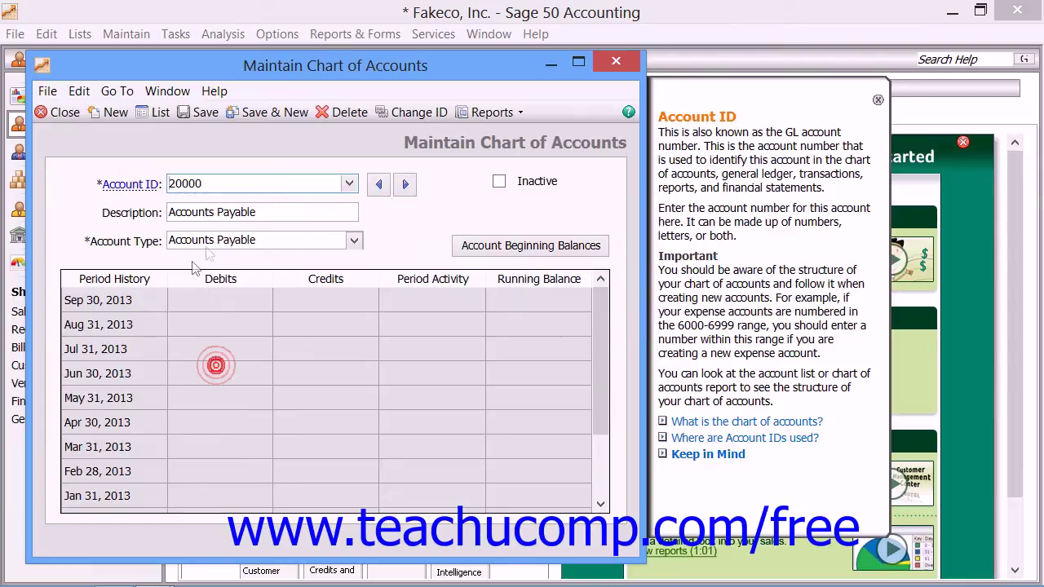
Step: Review help for Description and Account ID, then show the Account Type choices
{"action": "left_click", "coordinate": [262, 213]}
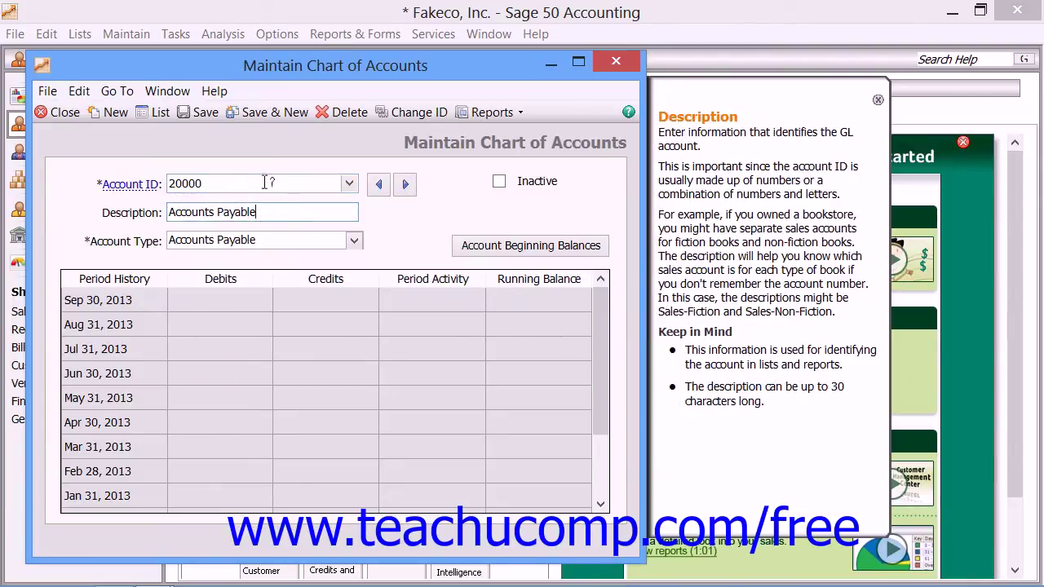
{"action": "left_click", "coordinate": [237, 184]}
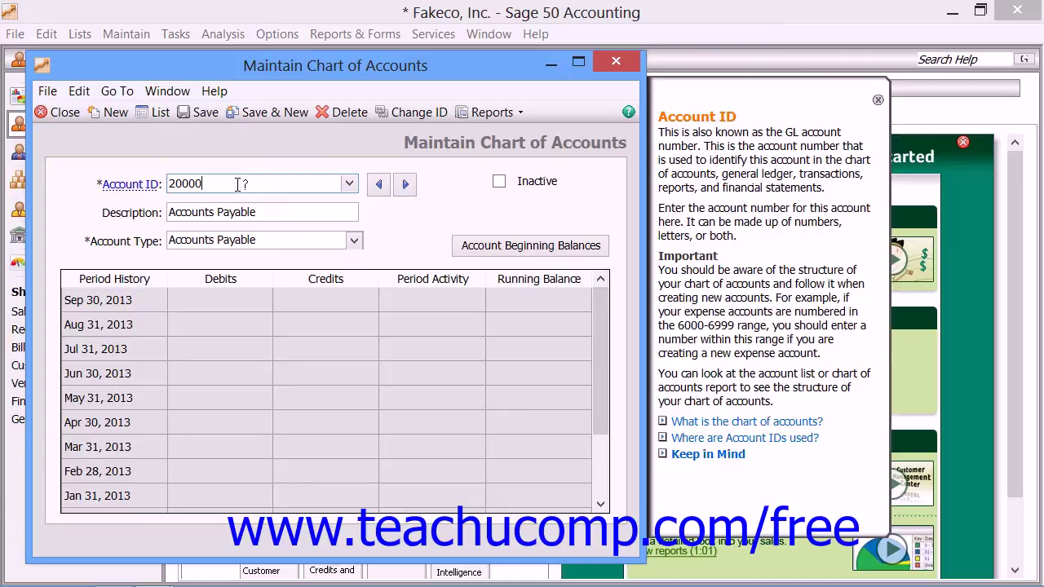
{"action": "left_click", "coordinate": [268, 214]}
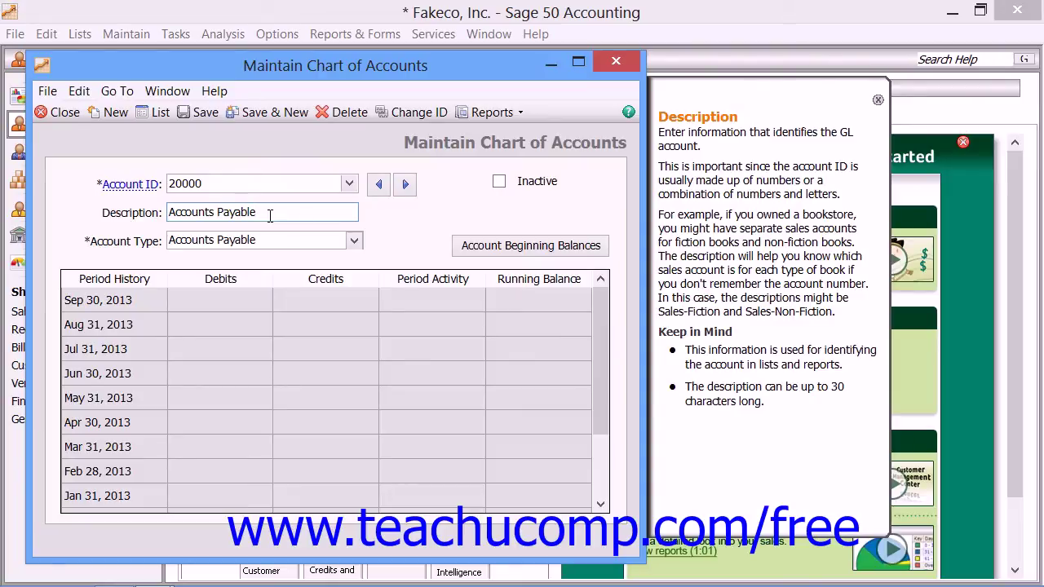
{"action": "left_click", "coordinate": [353, 242]}
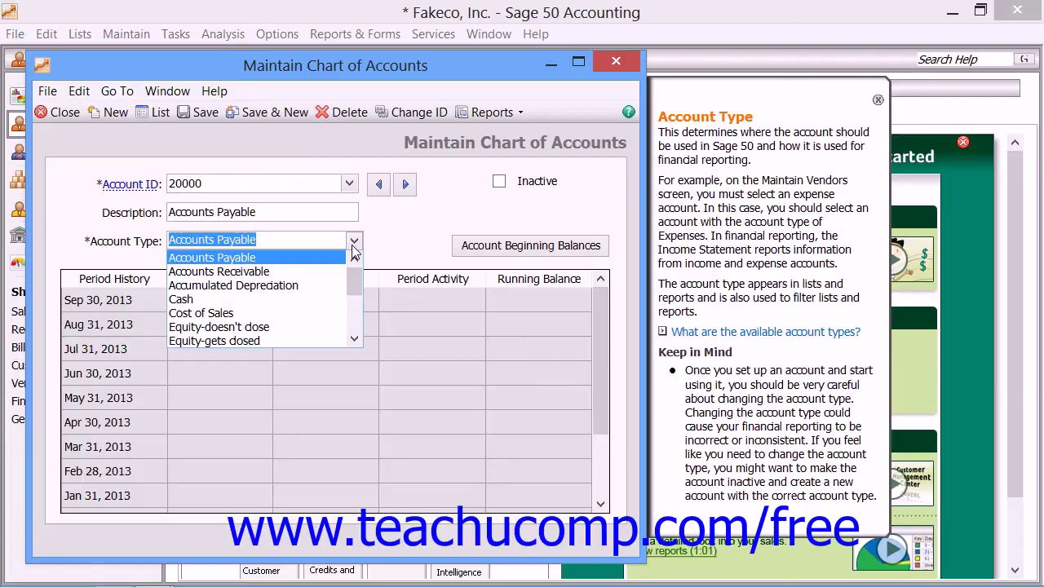
Step: Close the Account Type list, leaving account 20000's type as Accounts Payable
{"action": "left_click", "coordinate": [414, 238]}
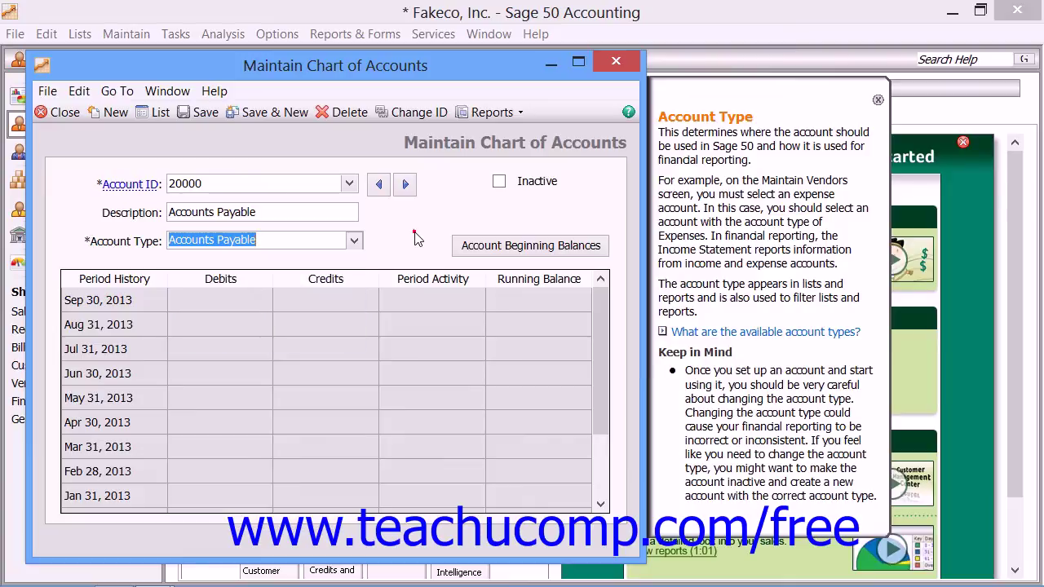